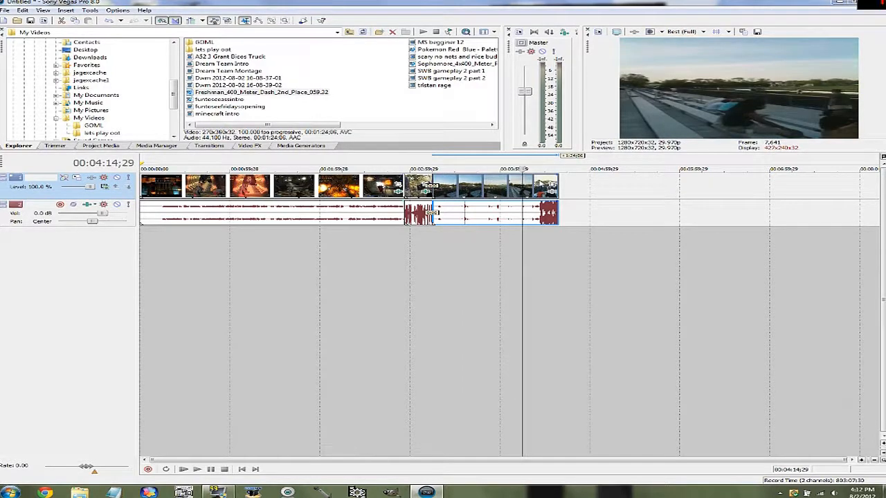
Step: Move the playhead to 00:04:33;18 in the final track-meet clip and preview that frame full screen
{"action": "left_click", "coordinate": [539, 183]}
{"action": "left_click", "coordinate": [551, 183]}
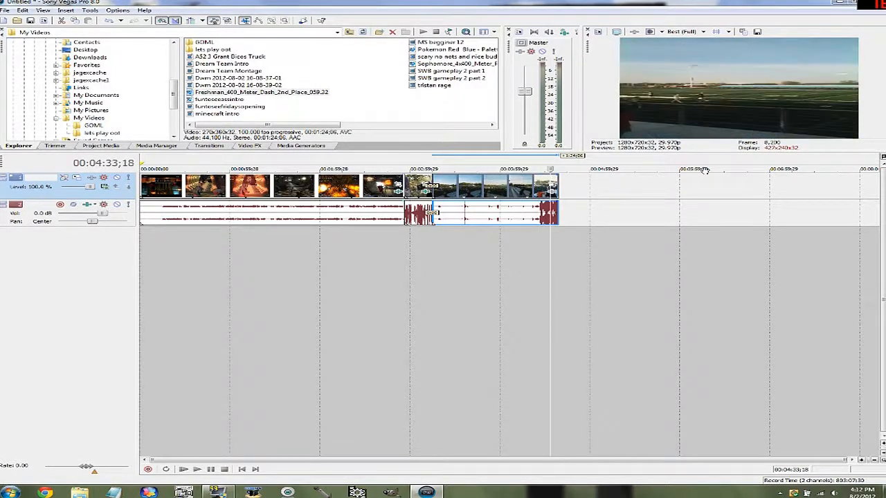
{"action": "left_click", "coordinate": [617, 32]}
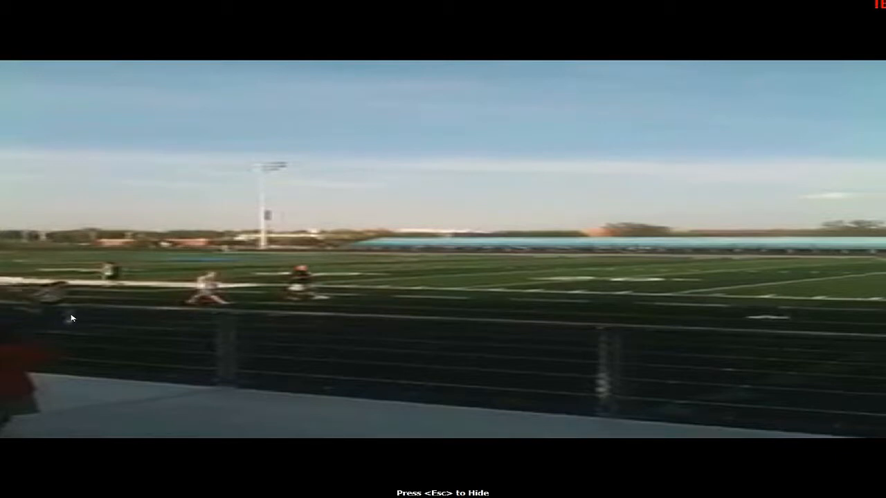
{"action": "key", "text": "Escape"}
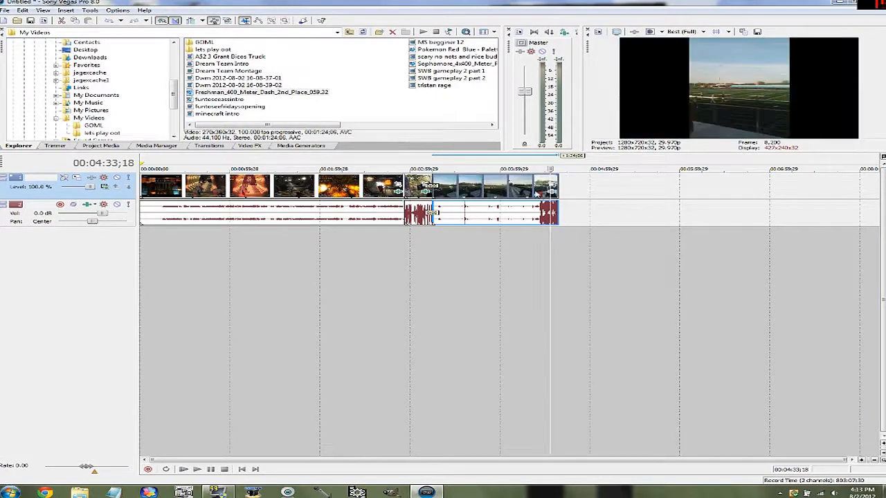
Step: Enable Reduce interlace flicker and set Disable resample in the event properties of the track-meet clip
{"action": "right_click", "coordinate": [534, 185]}
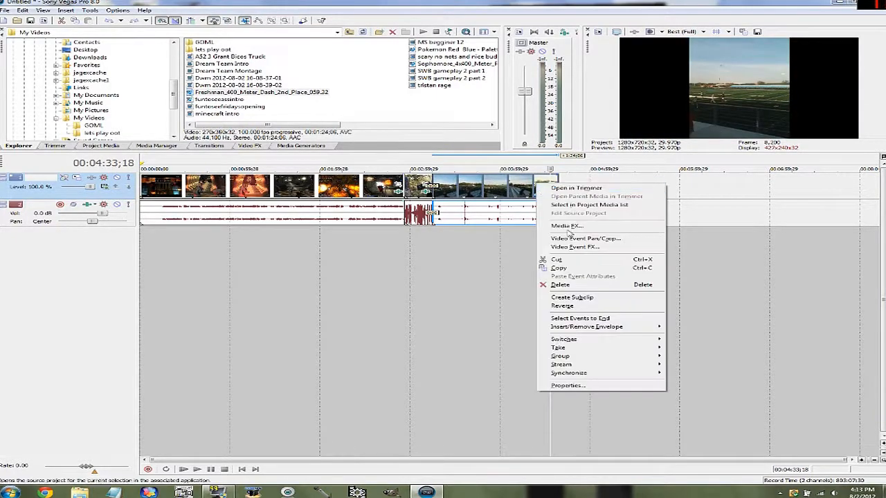
{"action": "left_click", "coordinate": [589, 386]}
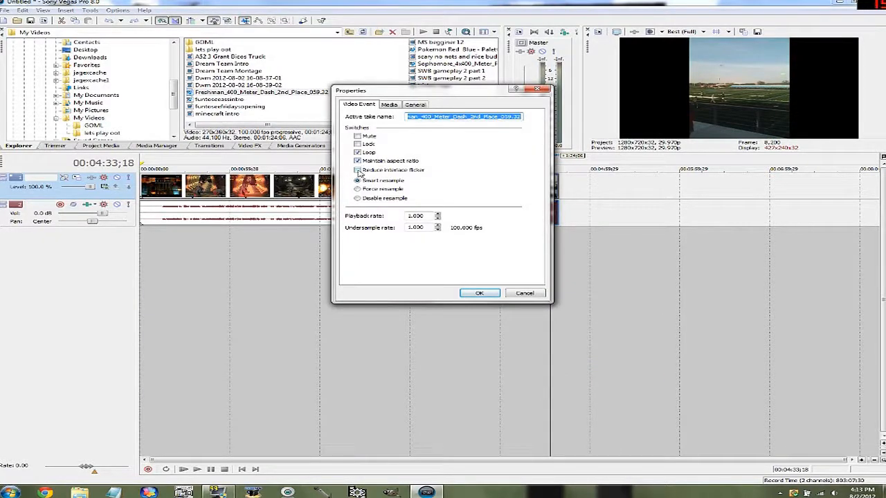
{"action": "left_click", "coordinate": [358, 171]}
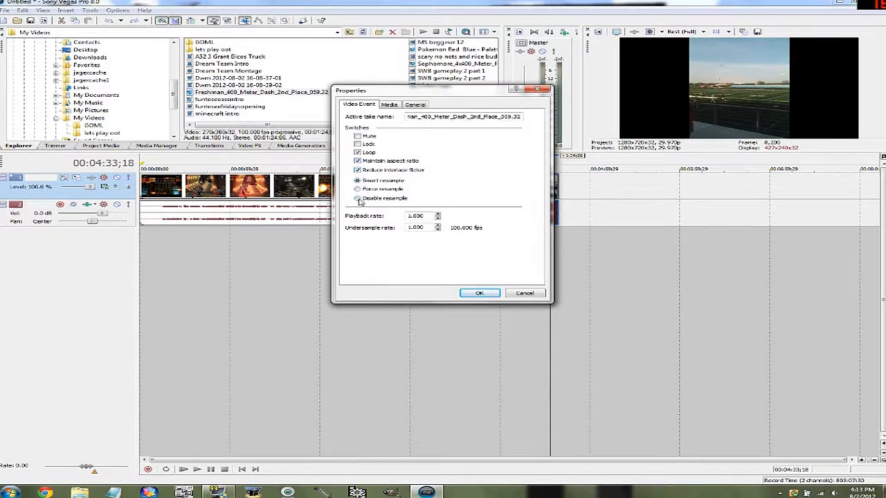
{"action": "left_click", "coordinate": [358, 199]}
{"action": "left_click", "coordinate": [479, 293]}
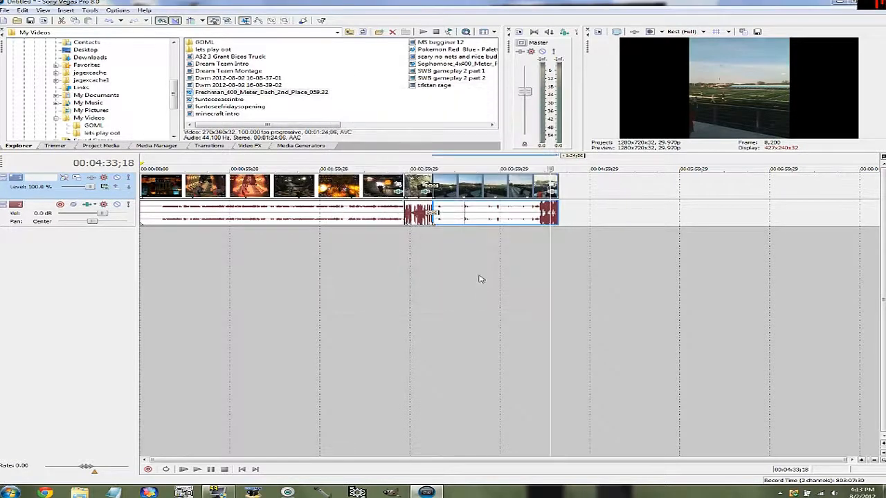
Step: Check the track-meet clip's frame in the full-screen preview with the changed event properties
{"action": "left_click", "coordinate": [617, 32]}
{"action": "key", "text": "Escape"}
{"action": "left_click", "coordinate": [617, 32]}
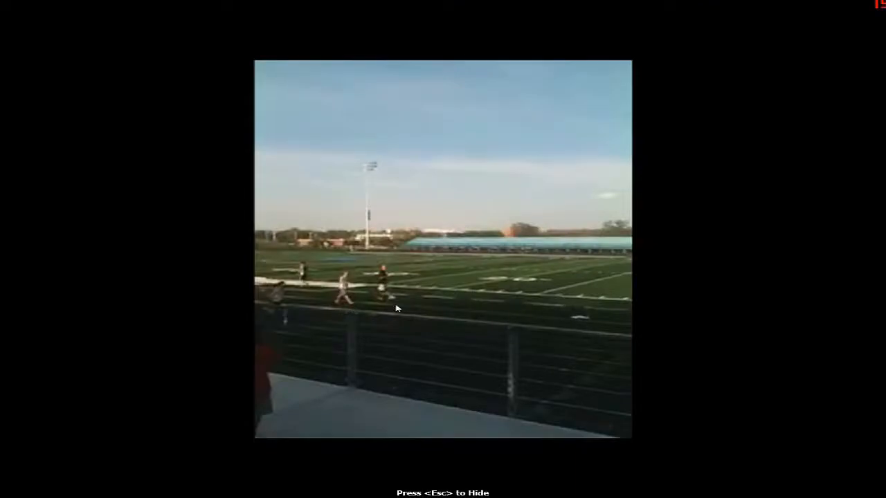
{"action": "key", "text": "Escape"}
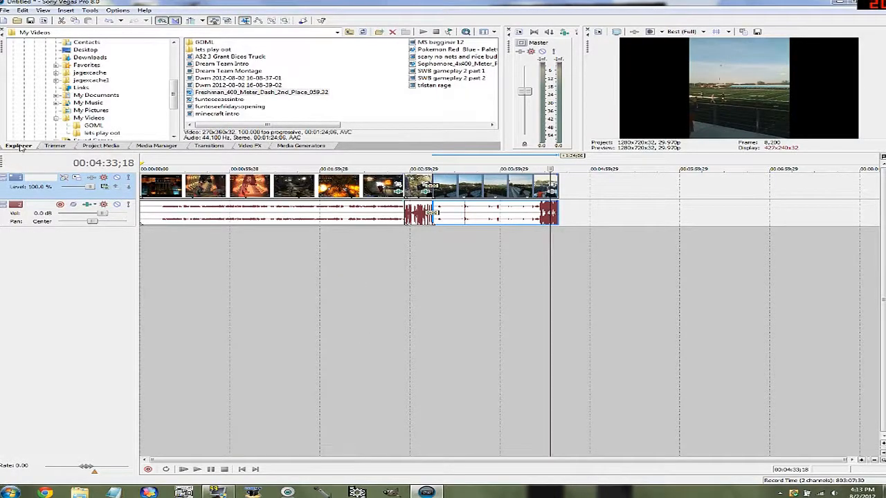
Step: Apply the Wee Tad preset of the Sharpen video effect to the track-meet clip
{"action": "left_click", "coordinate": [258, 147]}
{"action": "scroll", "coordinate": [74, 104], "scroll_direction": "down", "scroll_amount": 6}
{"action": "left_click", "coordinate": [30, 71]}
{"action": "left_click_drag", "start_coordinate": [376, 58], "coordinate": [527, 198]}
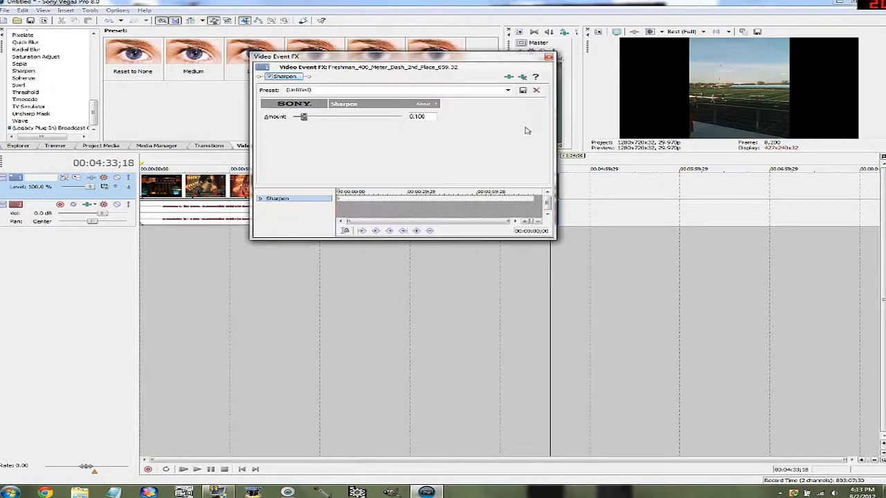
{"action": "left_click", "coordinate": [549, 59]}
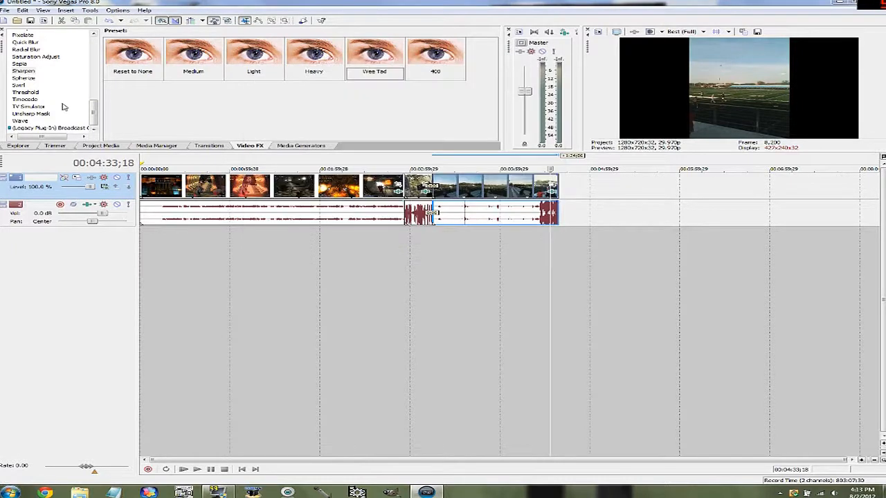
Step: Apply the Max Saturation preset of the HSL Adjust effect to the track-meet clip
{"action": "scroll", "coordinate": [42, 83], "scroll_direction": "up", "scroll_amount": 4}
{"action": "left_click", "coordinate": [26, 42]}
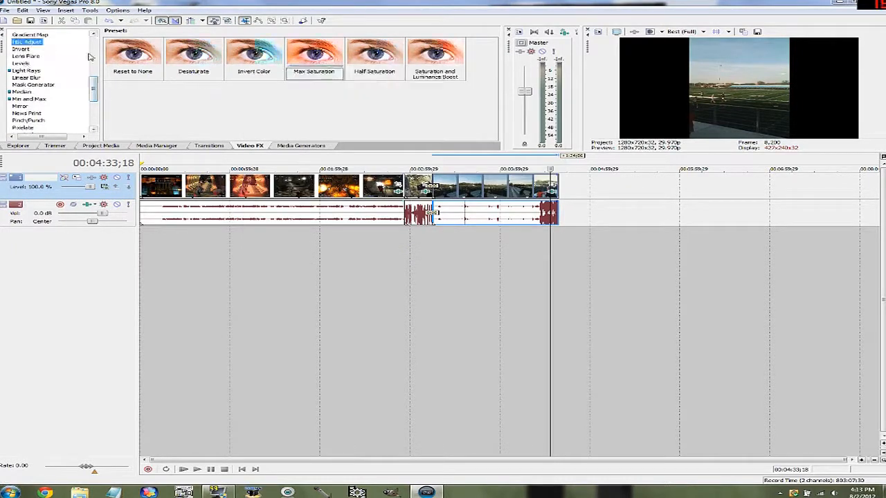
{"action": "left_click_drag", "start_coordinate": [316, 54], "coordinate": [515, 196]}
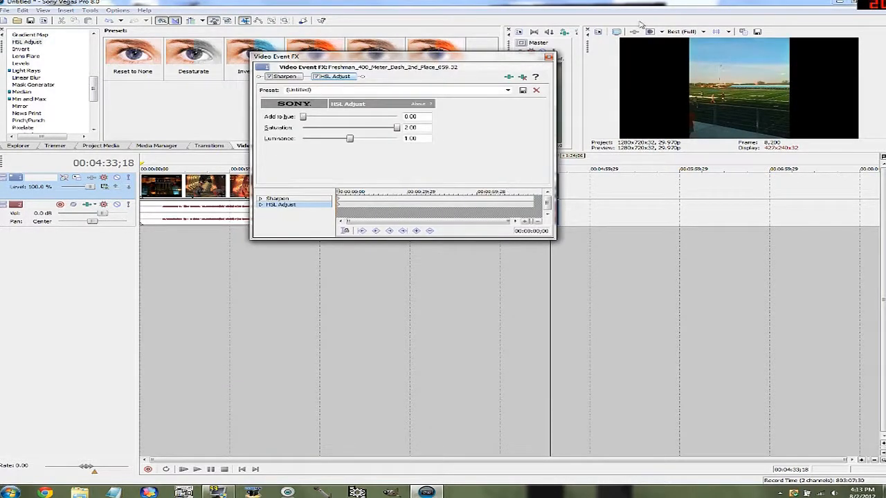
{"action": "left_click", "coordinate": [550, 59]}
Step: Preview the sharpened and saturated frame full screen, and move the playhead to the end of the clip
{"action": "left_click", "coordinate": [616, 32]}
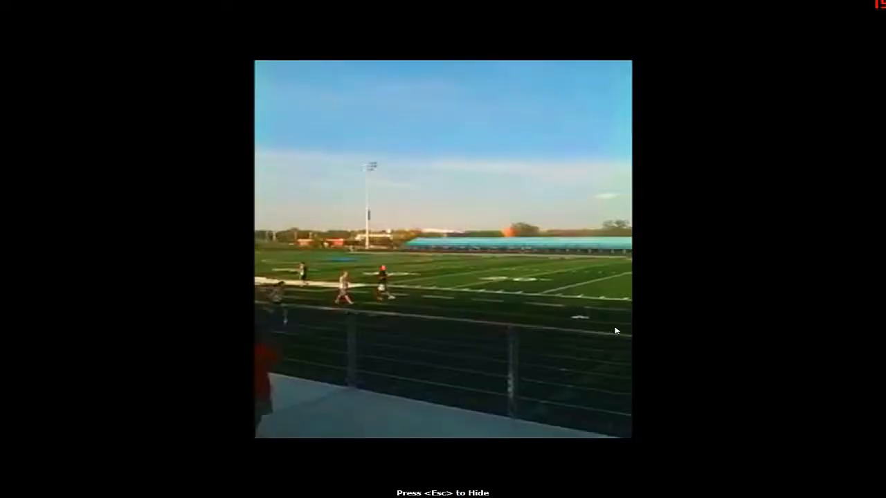
{"action": "key", "text": "Escape"}
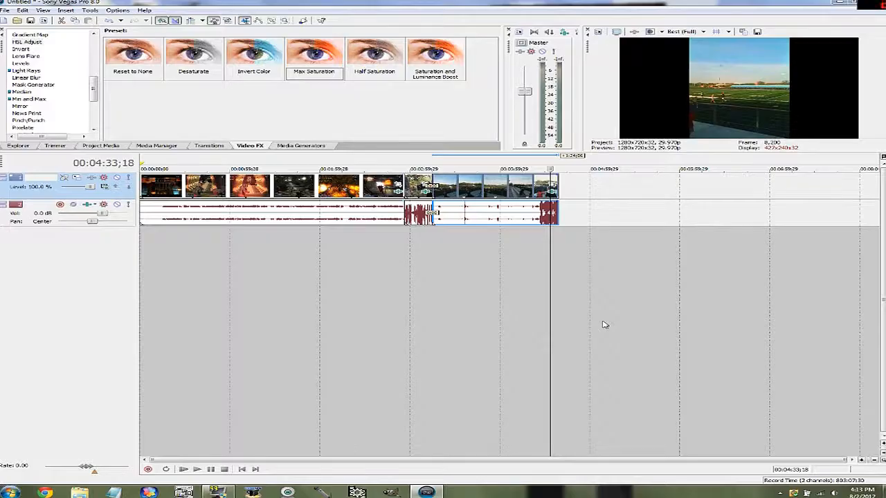
{"action": "left_click", "coordinate": [559, 182]}
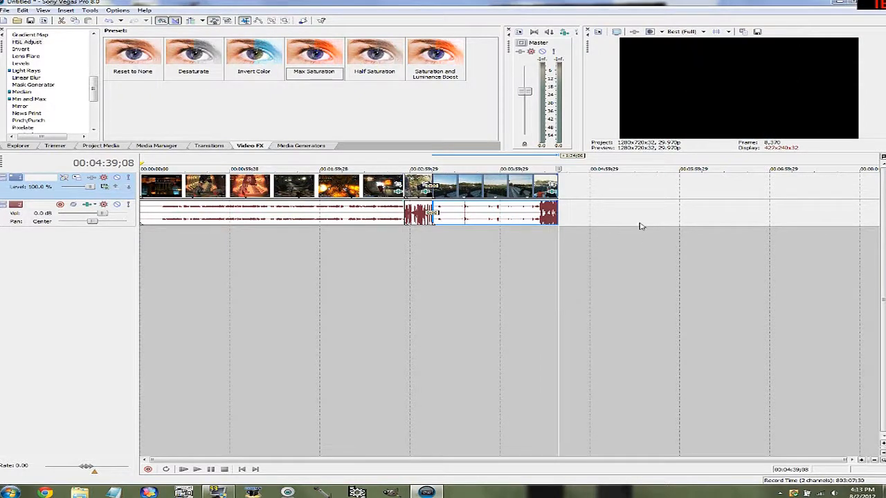
Step: Select the first gameplay clip at 00:01:17;19 and preview its frame full screen
{"action": "left_click", "coordinate": [267, 194]}
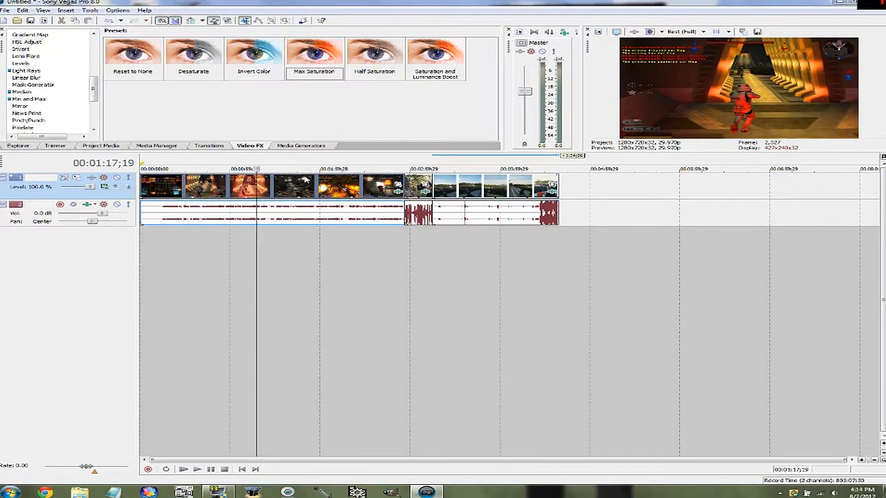
{"action": "left_click", "coordinate": [618, 32]}
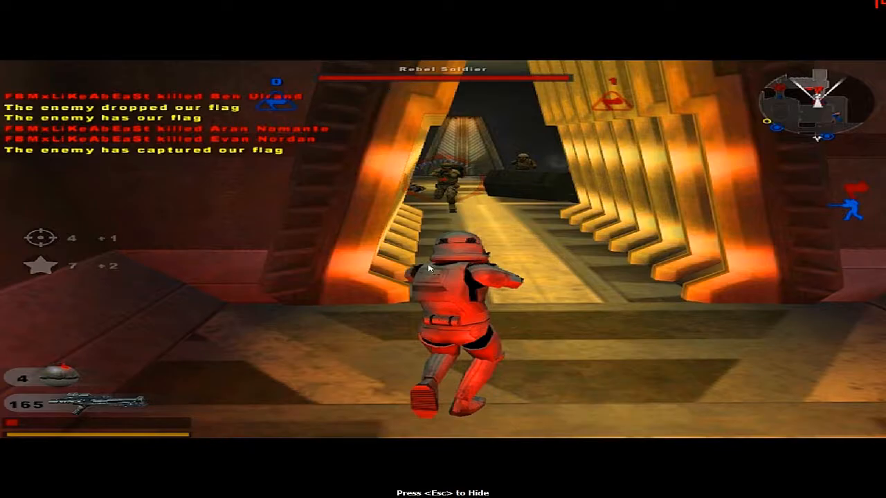
{"action": "key", "text": "Escape"}
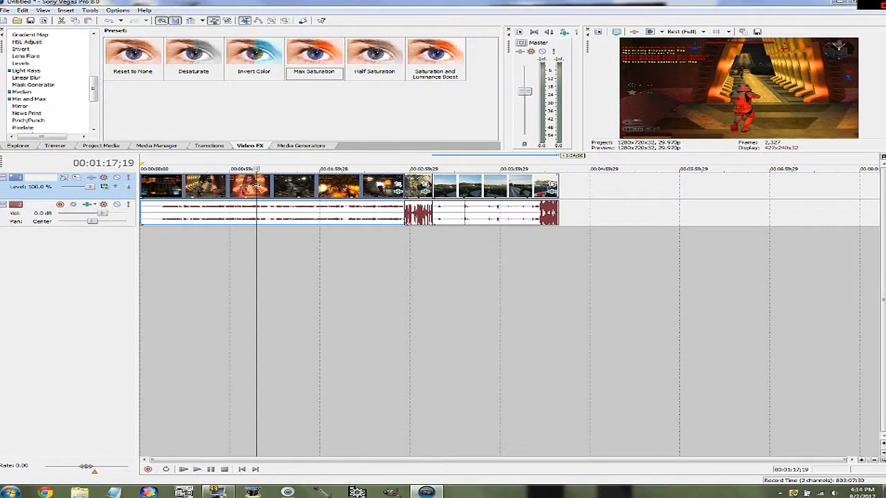
Step: Open Event Pan/Crop for the SWB gameplay 2 part 1 clip and trim the frame to about 774 by 576
{"action": "right_click", "coordinate": [256, 184]}
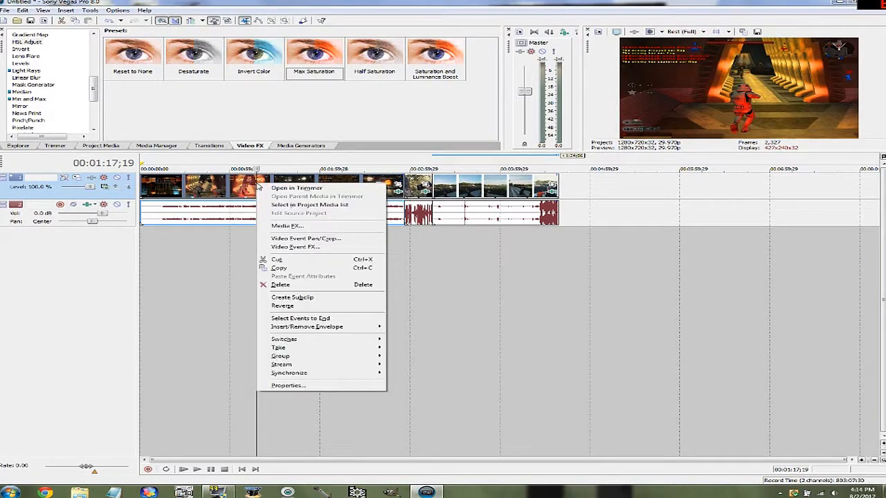
{"action": "left_click", "coordinate": [348, 239]}
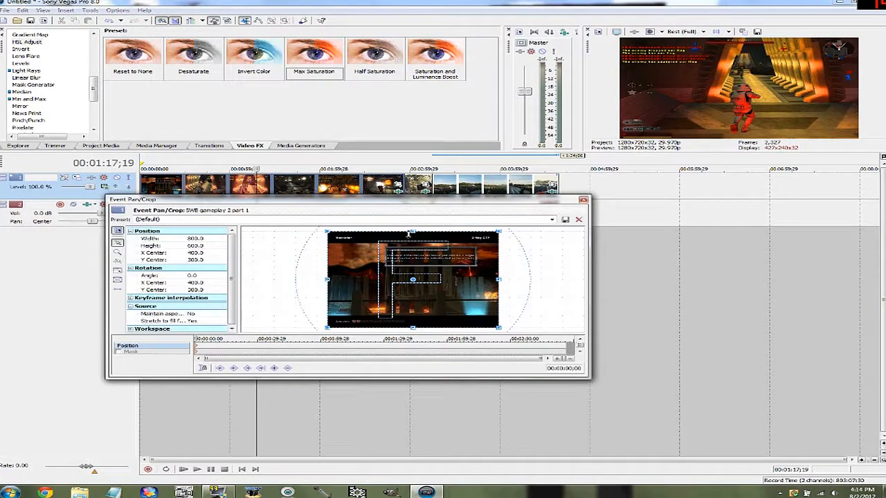
{"action": "left_click_drag", "start_coordinate": [413, 231], "coordinate": [413, 234]}
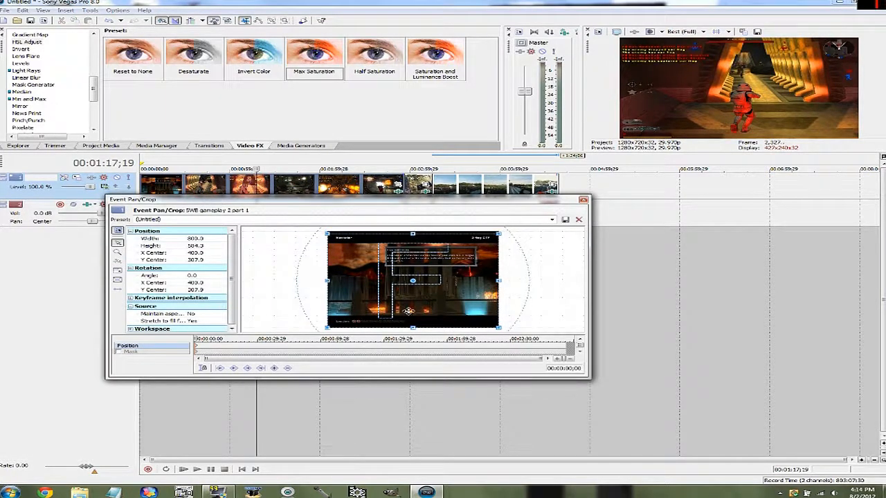
{"action": "left_click_drag", "start_coordinate": [328, 281], "coordinate": [331, 281]}
{"action": "left_click_drag", "start_coordinate": [498, 280], "coordinate": [495, 280]}
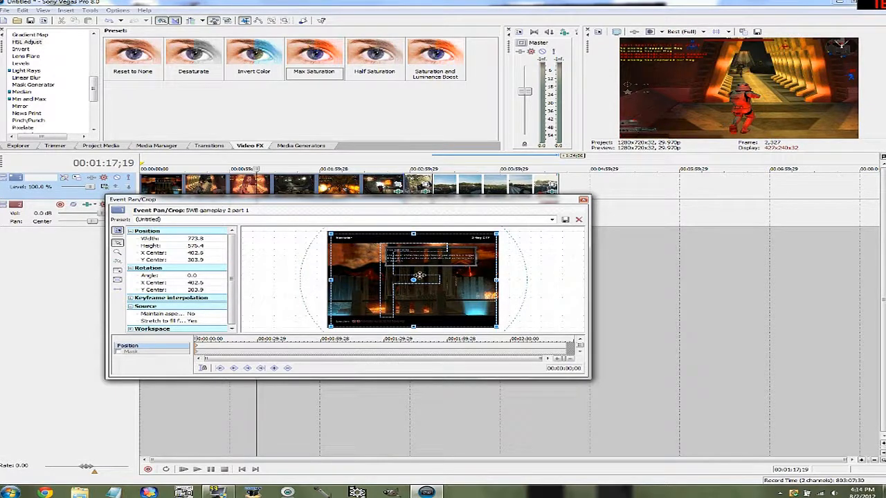
Step: Tighten the crop frame around the lower middle of the gameplay clip to about 491 by 336
{"action": "left_click_drag", "start_coordinate": [413, 234], "coordinate": [413, 273]}
{"action": "left_click_drag", "start_coordinate": [331, 296], "coordinate": [367, 298]}
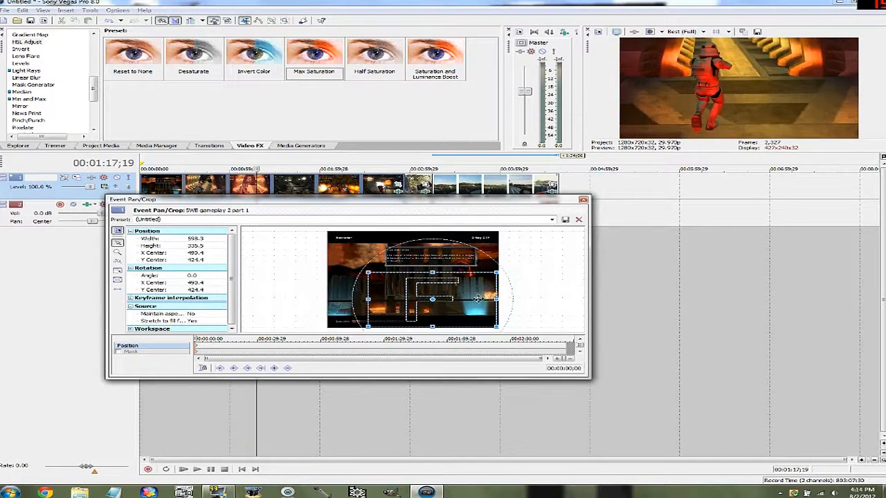
{"action": "left_click_drag", "start_coordinate": [496, 299], "coordinate": [473, 299]}
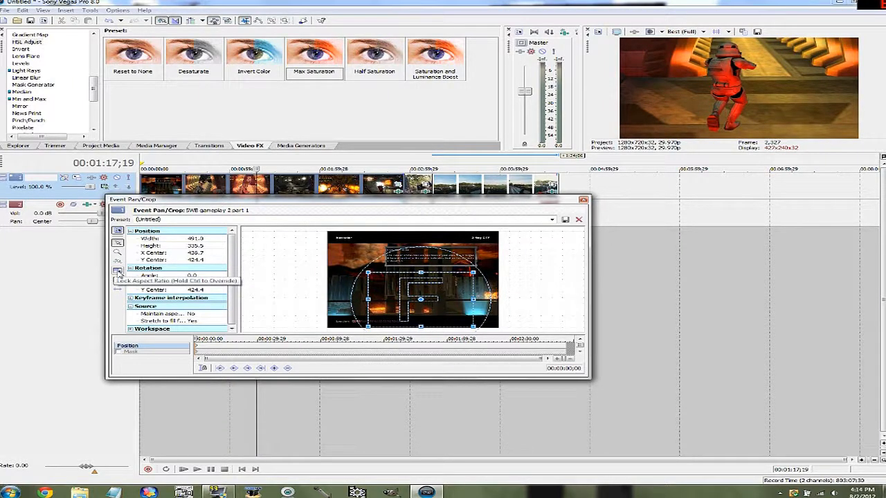
Step: Toggle the crop's aspect ratio lock, enlarge the crop frame toward the upper part of the image, and close Event Pan/Crop
{"action": "left_click", "coordinate": [118, 272]}
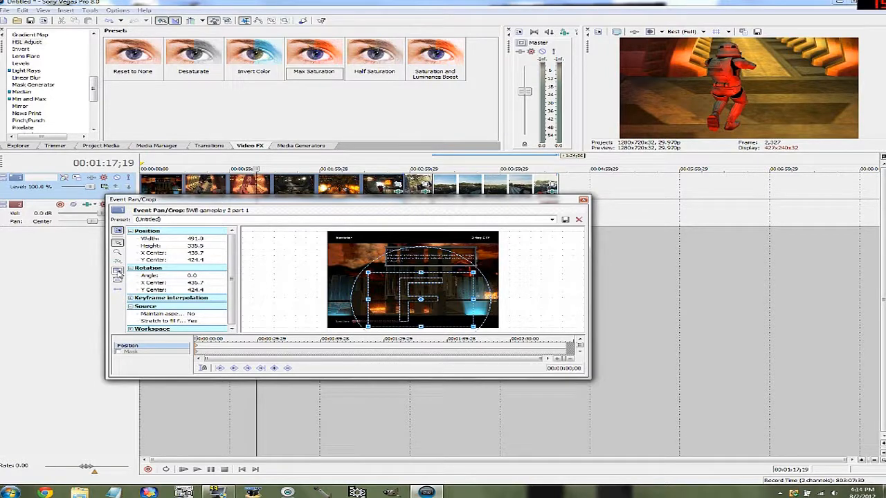
{"action": "left_click", "coordinate": [120, 274]}
{"action": "mouse_move", "coordinate": [368, 272]}
{"action": "left_mouse_down"}
{"action": "mouse_move", "coordinate": [368, 247]}
{"action": "mouse_move", "coordinate": [360, 265]}
{"action": "left_mouse_up"}
{"action": "left_click_drag", "start_coordinate": [417, 268], "coordinate": [417, 254]}
{"action": "left_click", "coordinate": [584, 200]}
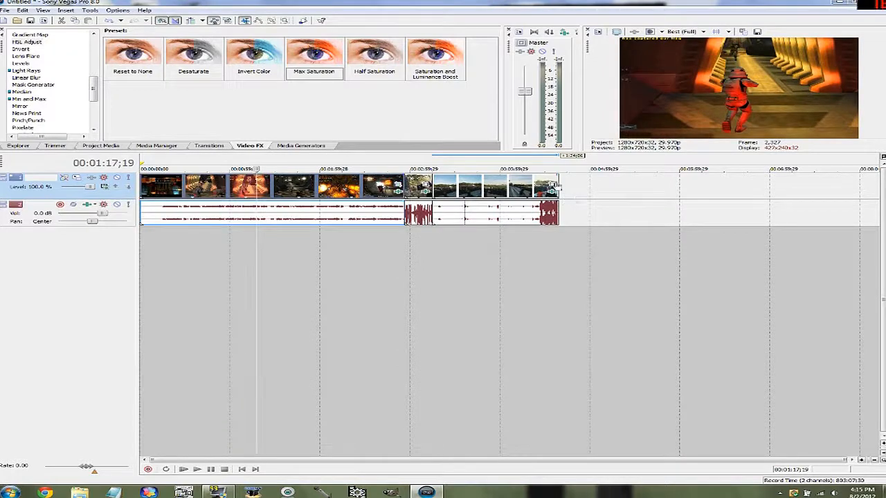
Step: Select the last clip, open the project's video properties, and choose the HDV 720-30p (1280x720, 29.970 fps) template
{"action": "left_click", "coordinate": [558, 181]}
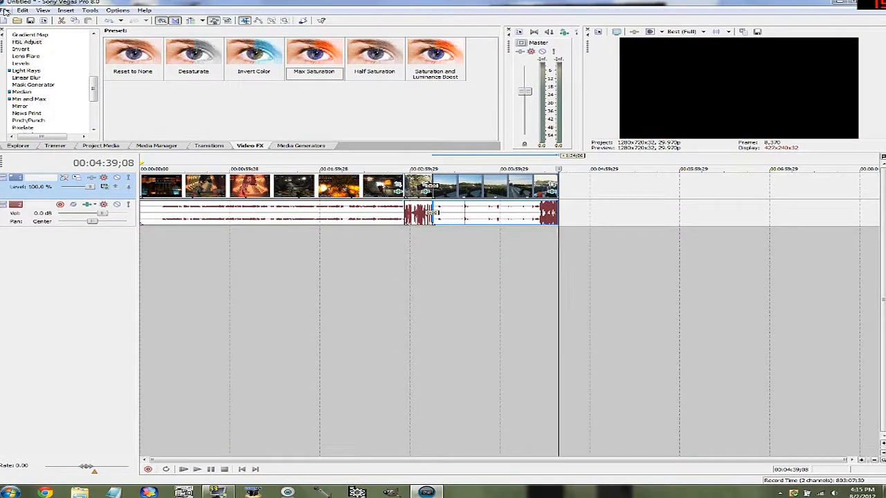
{"action": "left_click", "coordinate": [599, 33]}
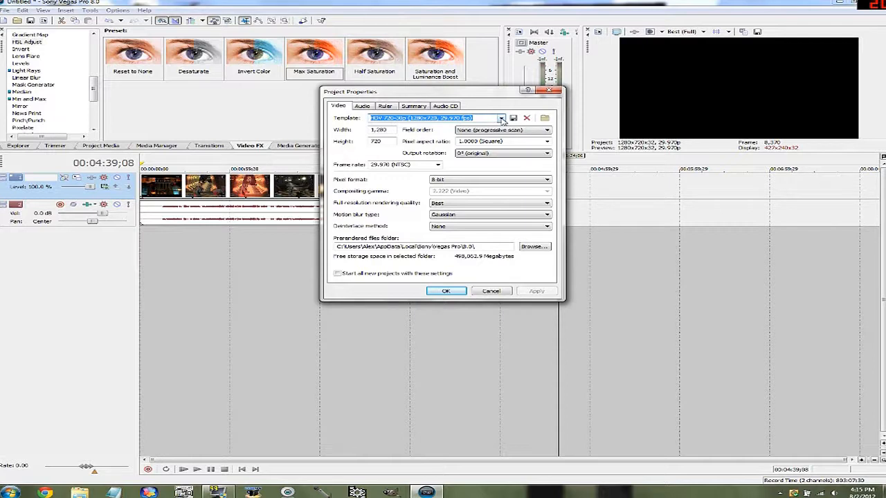
{"action": "left_click", "coordinate": [502, 119]}
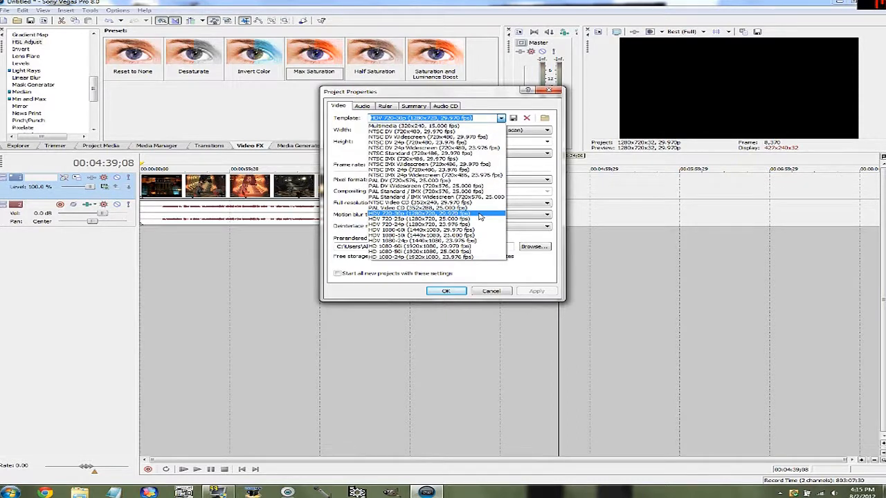
{"action": "left_click", "coordinate": [480, 217]}
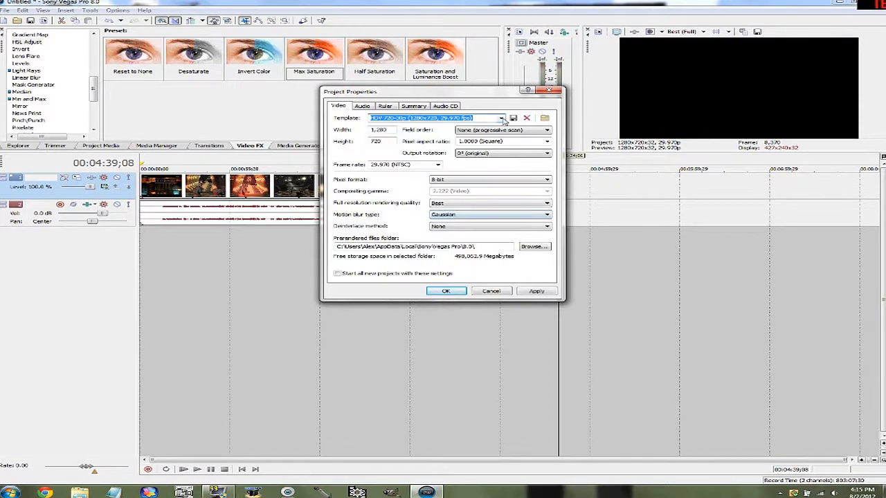
{"action": "left_click", "coordinate": [500, 119]}
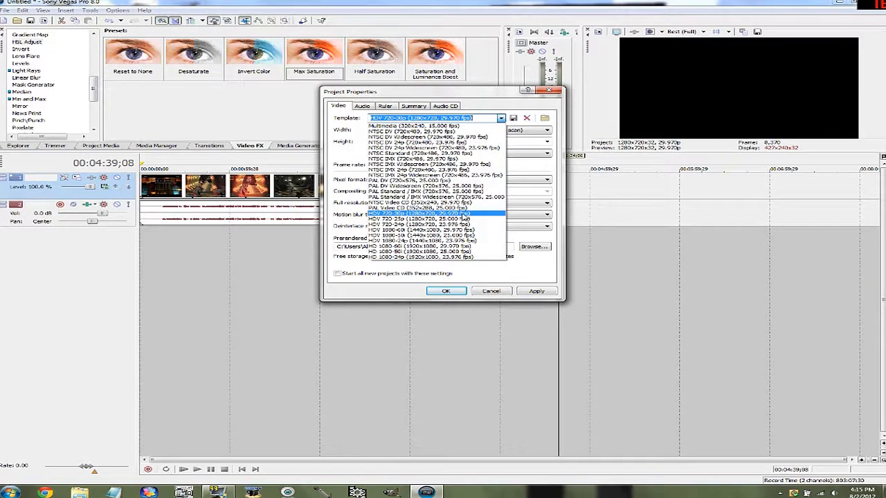
{"action": "left_click", "coordinate": [462, 215]}
Step: Set field order to None (progressive scan), pixel aspect ratio to 1.0000 (Square) and full-resolution rendering quality to Best, and apply the project properties
{"action": "left_click", "coordinate": [513, 132]}
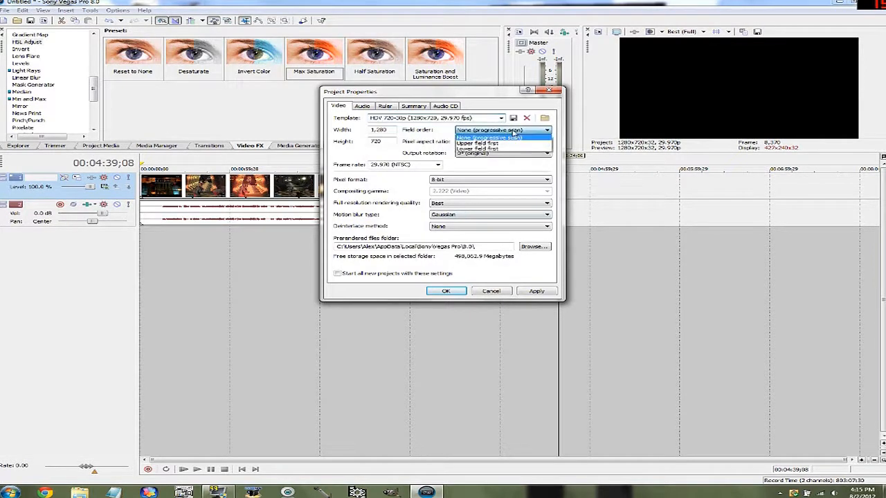
{"action": "left_click", "coordinate": [527, 139]}
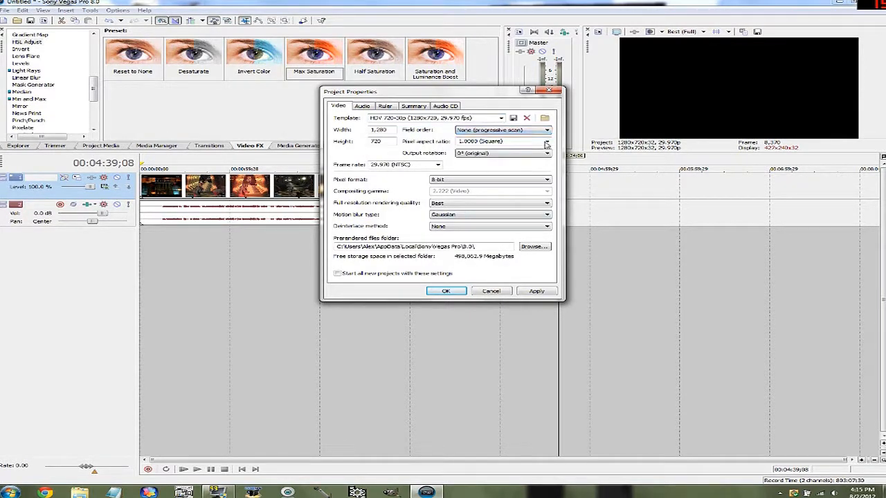
{"action": "left_click", "coordinate": [547, 142]}
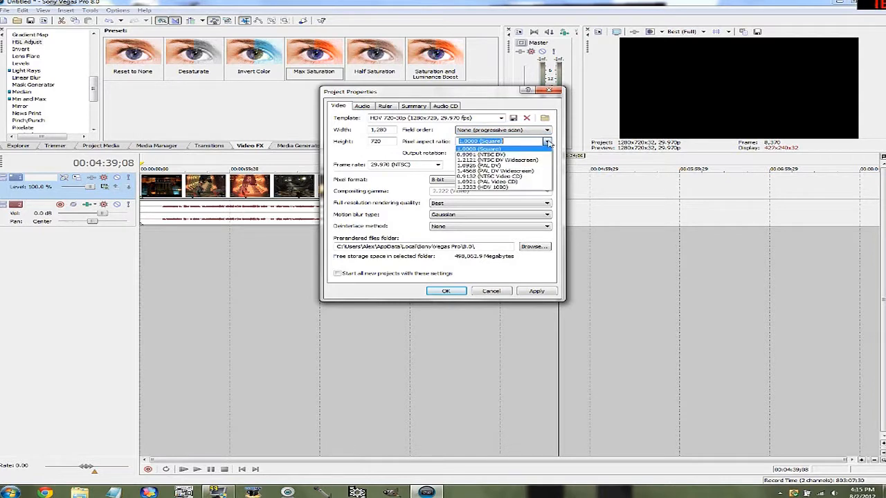
{"action": "left_click", "coordinate": [539, 150]}
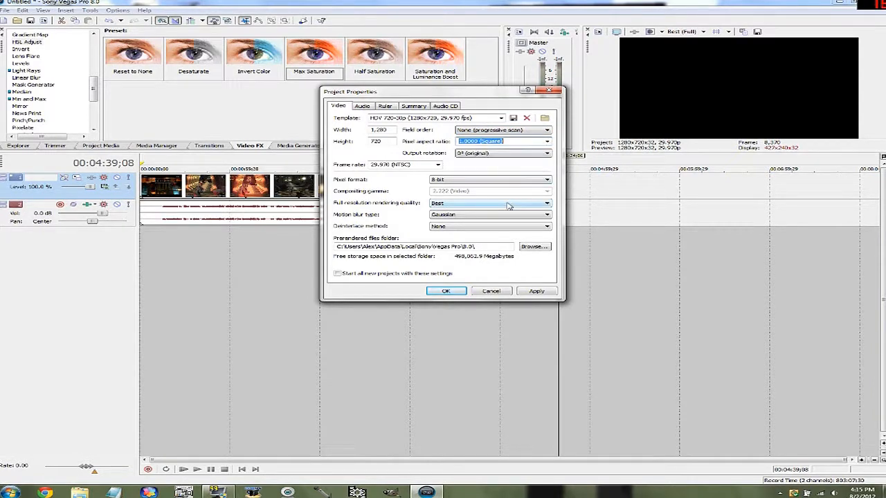
{"action": "left_click", "coordinate": [509, 202]}
{"action": "left_click", "coordinate": [504, 232]}
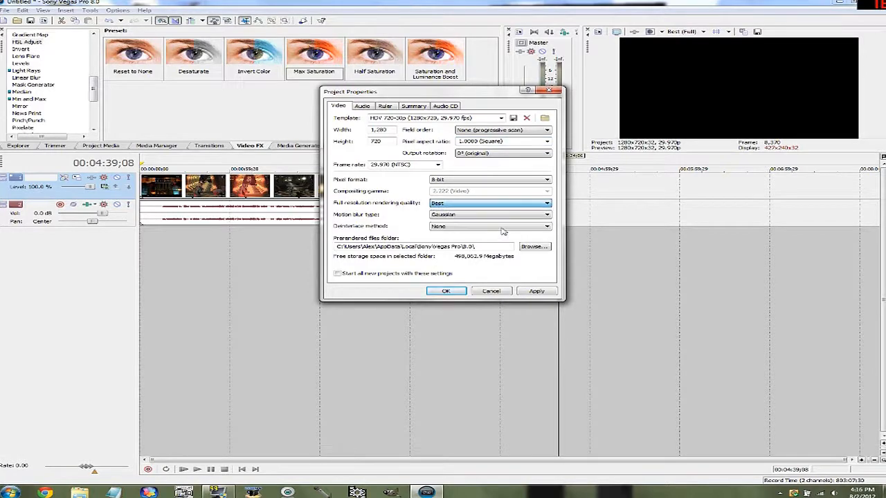
{"action": "left_click", "coordinate": [446, 291]}
Step: Select the gameplay clip and set up a render as Windows Media Video V9 (*.wmv) with the 6 Mbps HD 720-30p Video template
{"action": "left_click", "coordinate": [476, 194]}
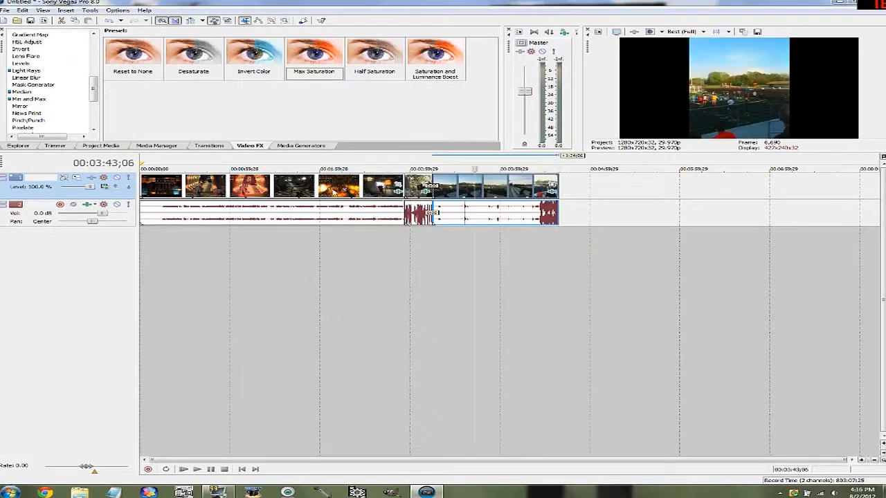
{"action": "left_click", "coordinate": [332, 193]}
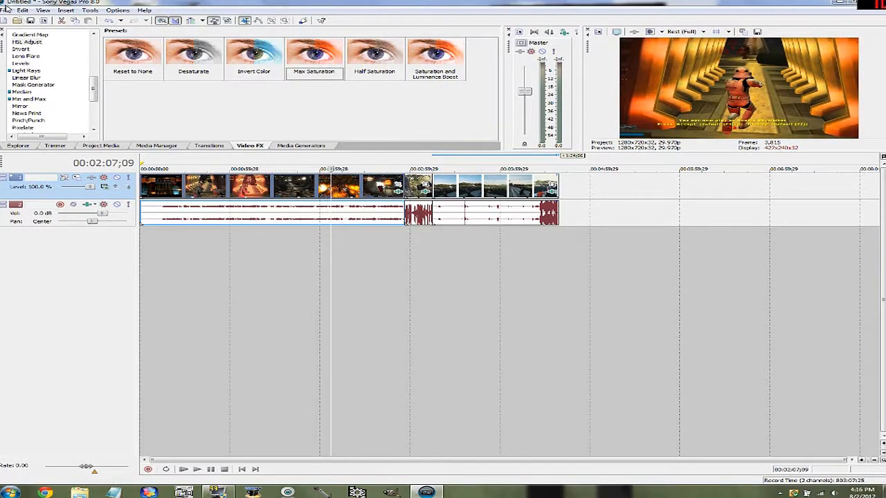
{"action": "left_click", "coordinate": [7, 11]}
{"action": "left_click", "coordinate": [27, 69]}
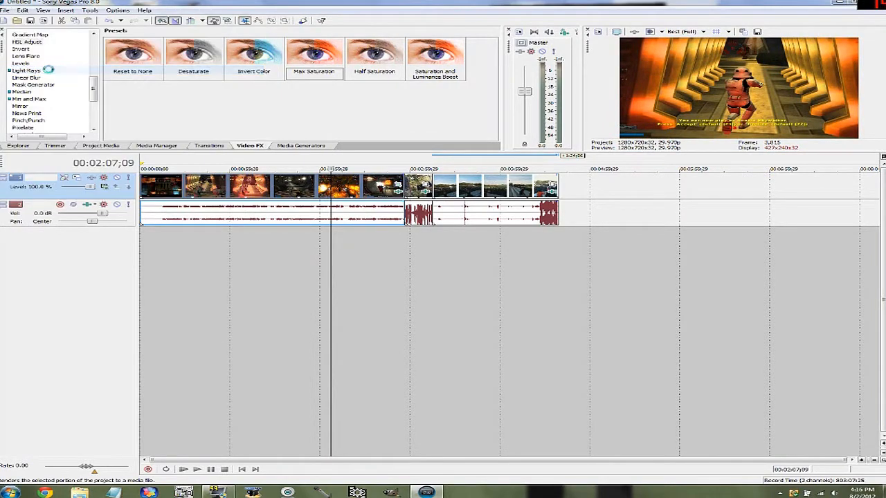
{"action": "left_click", "coordinate": [362, 189]}
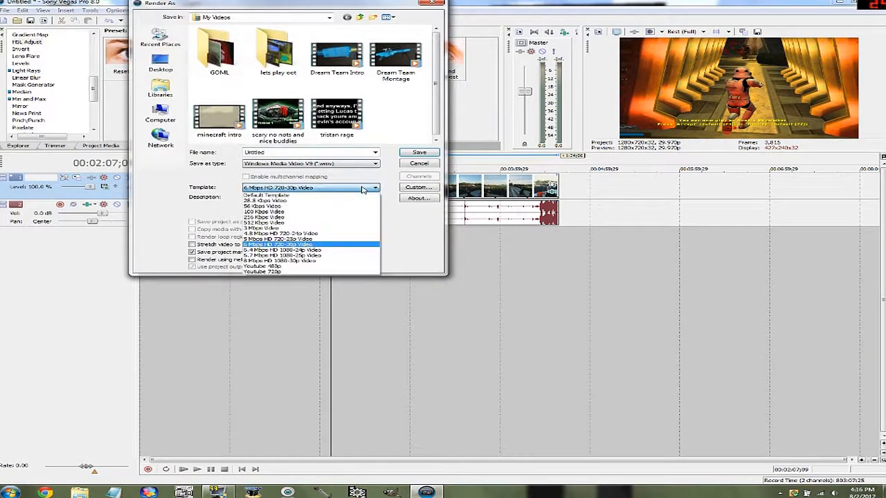
{"action": "left_click", "coordinate": [377, 165]}
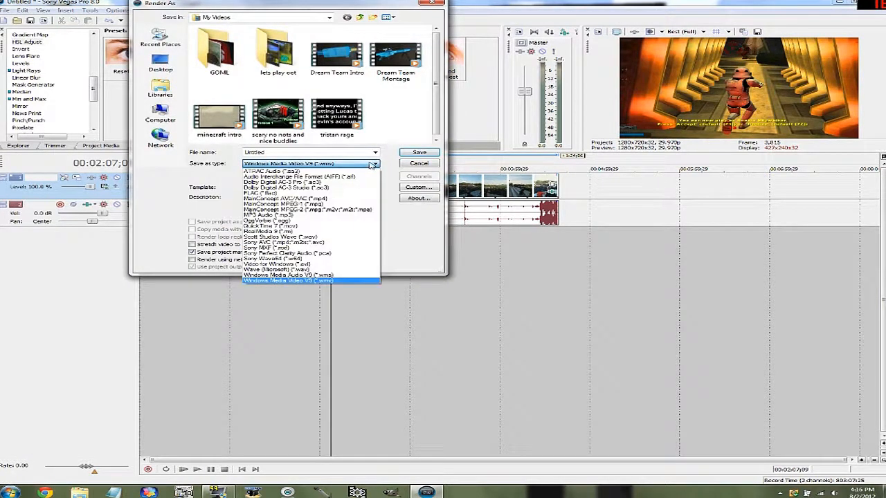
{"action": "left_click", "coordinate": [356, 282]}
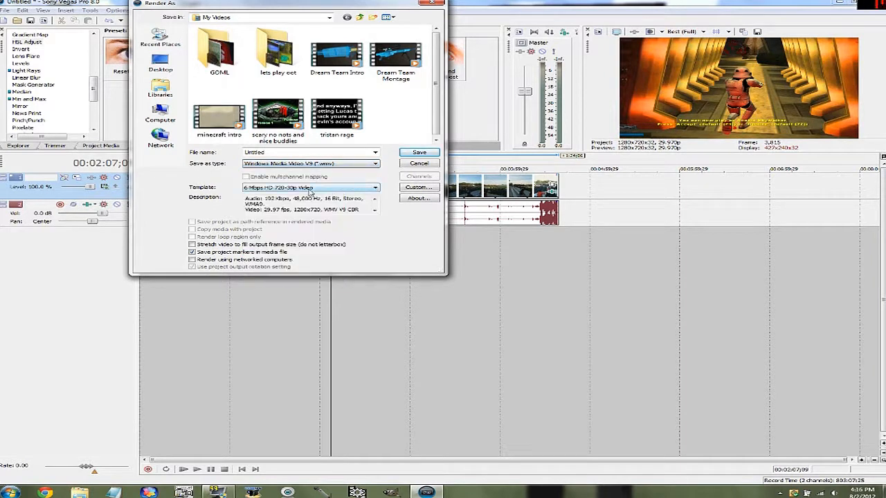
{"action": "left_click", "coordinate": [343, 191]}
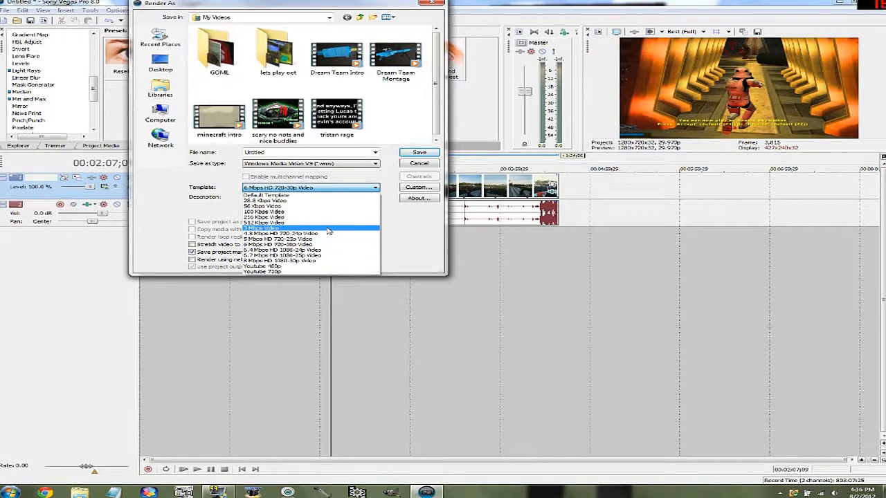
{"action": "left_click", "coordinate": [331, 245]}
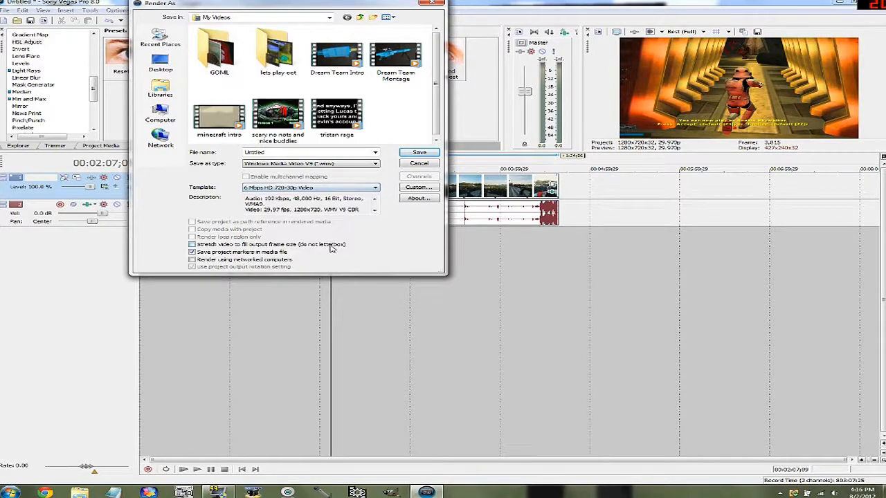
Step: Name the output file tutorial, start the render, and cancel it
{"action": "double_click", "coordinate": [315, 153]}
{"action": "type", "text": "tutorial"}
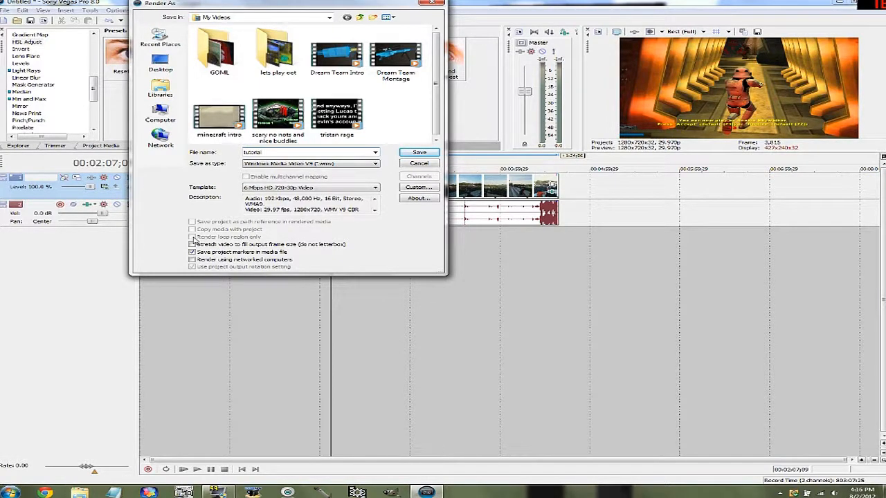
{"action": "left_click", "coordinate": [419, 152]}
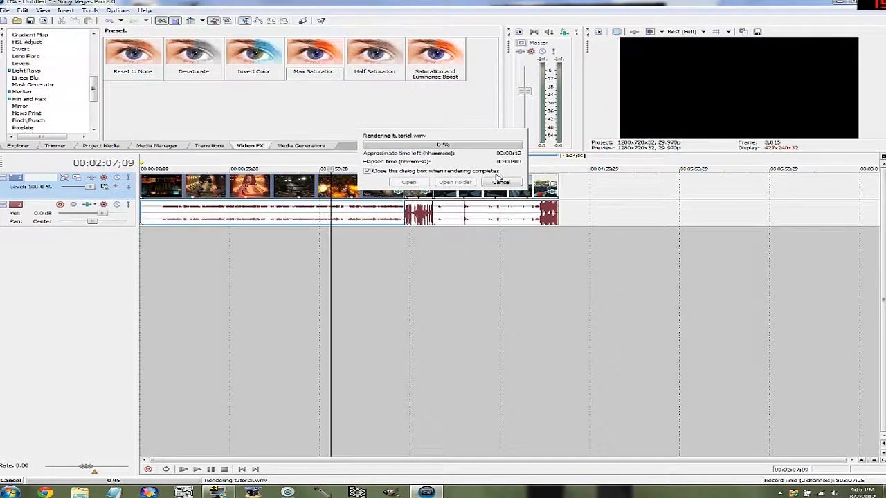
{"action": "left_click", "coordinate": [500, 182]}
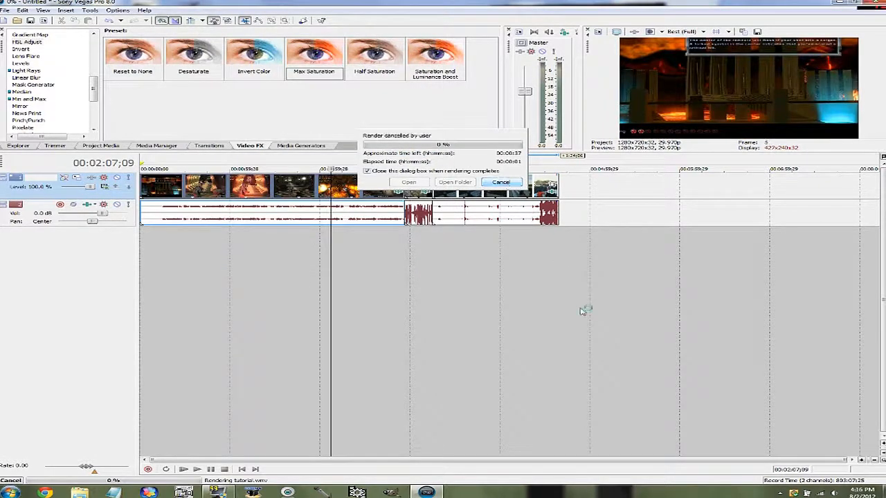